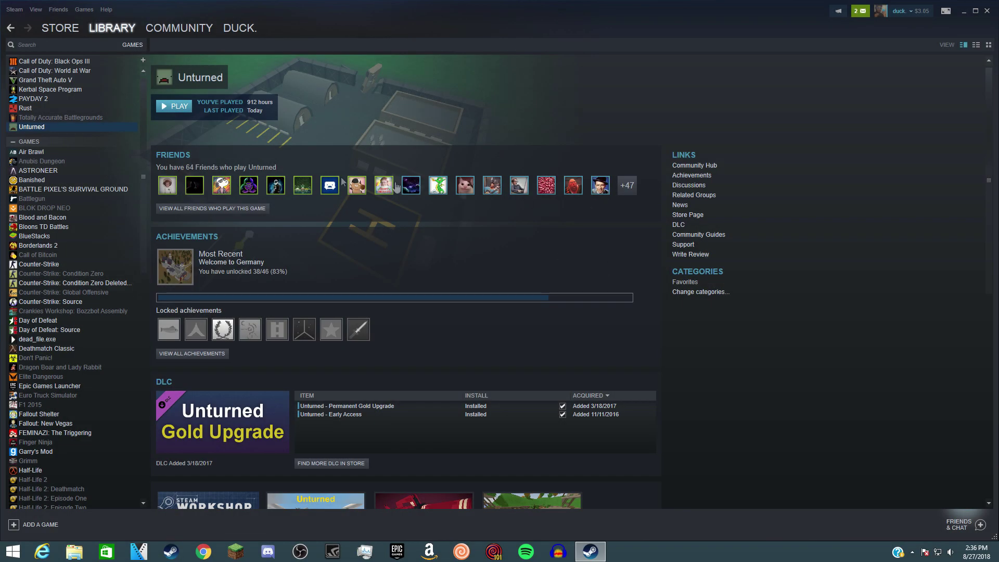
# Open Unturned's steamapps\common\Unturned folder via Properties > Local Files > Browse Local Files
pyautogui.scroll(-7, 235, 151)
pyautogui.scroll(5, 193, 230)
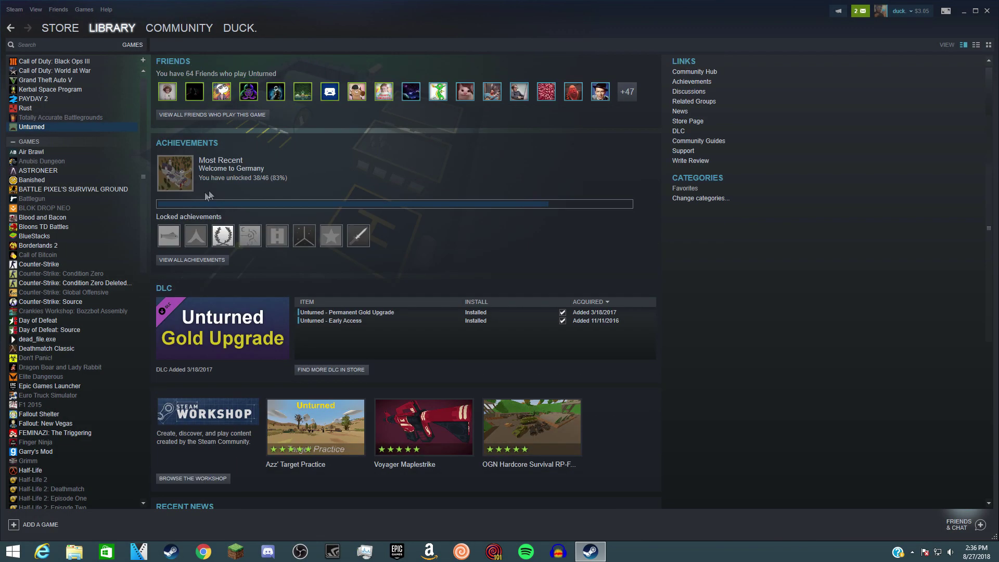
pyautogui.scroll(2, 208, 195)
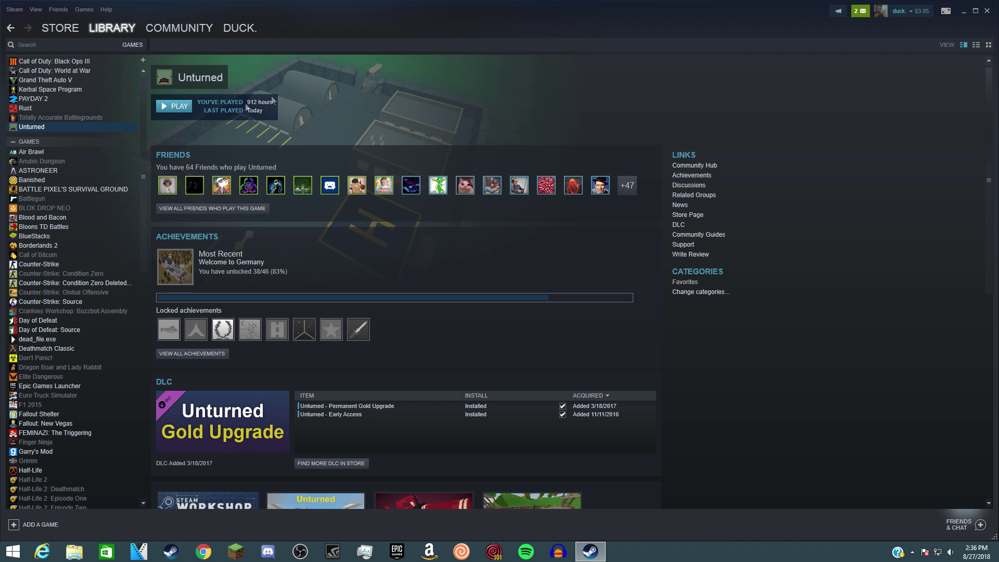
pyautogui.rightClick(97, 127)
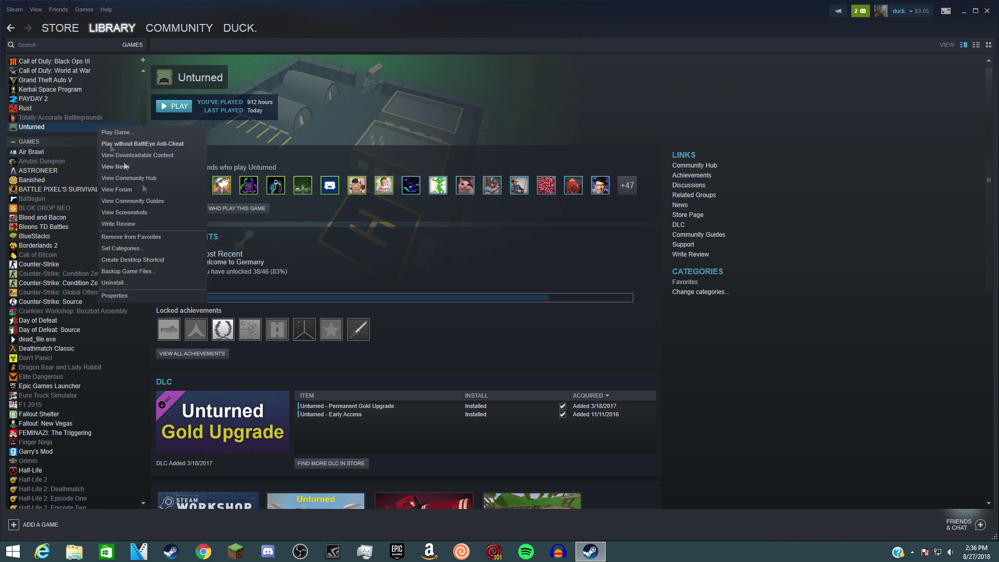
pyautogui.click(145, 295)
pyautogui.click(473, 137)
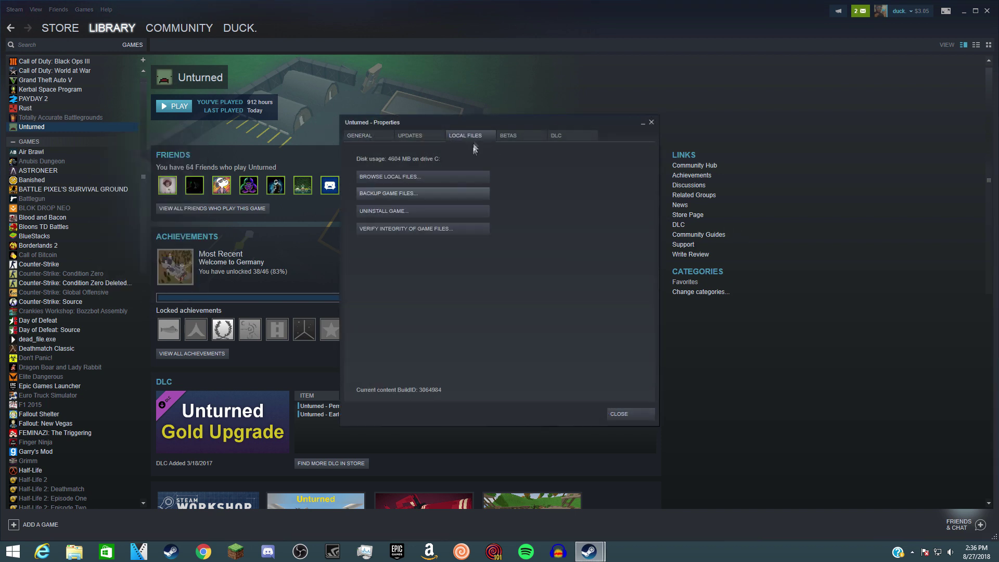
pyautogui.click(456, 180)
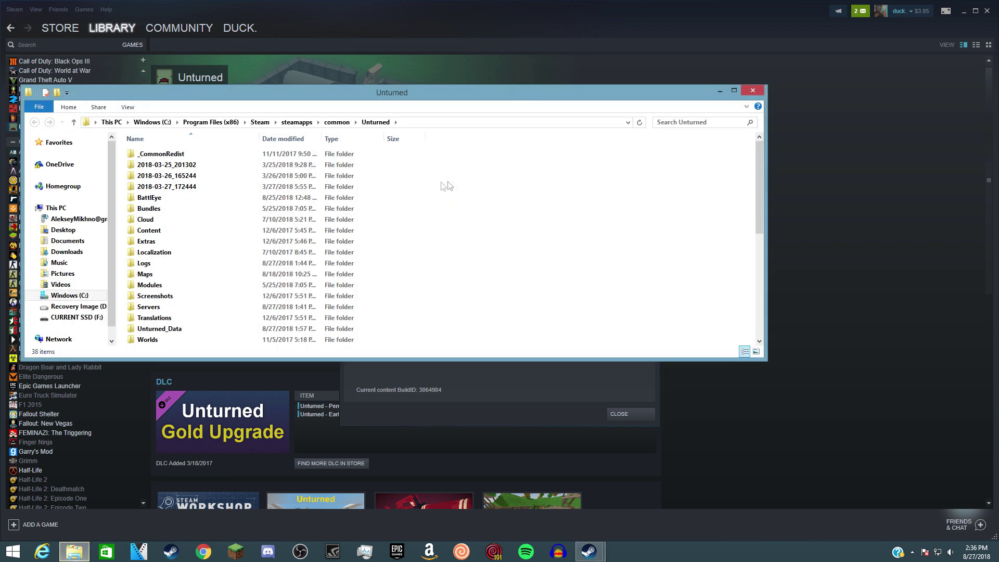
# Create 'Unturned - Shortcut' for the Unturned application in its install folder
pyautogui.scroll(-4, 243, 266)
pyautogui.scroll(-3, 243, 271)
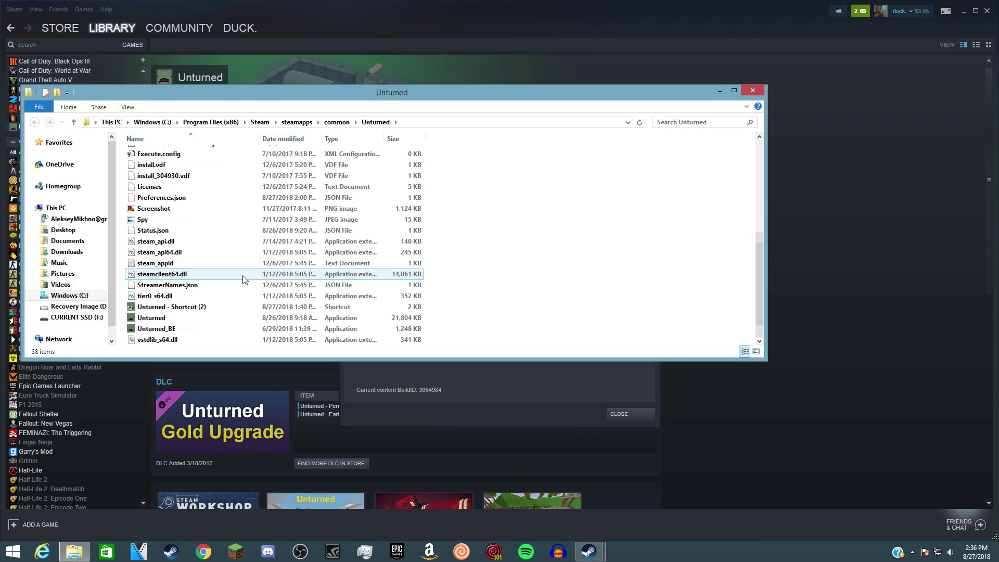
pyautogui.click(188, 322)
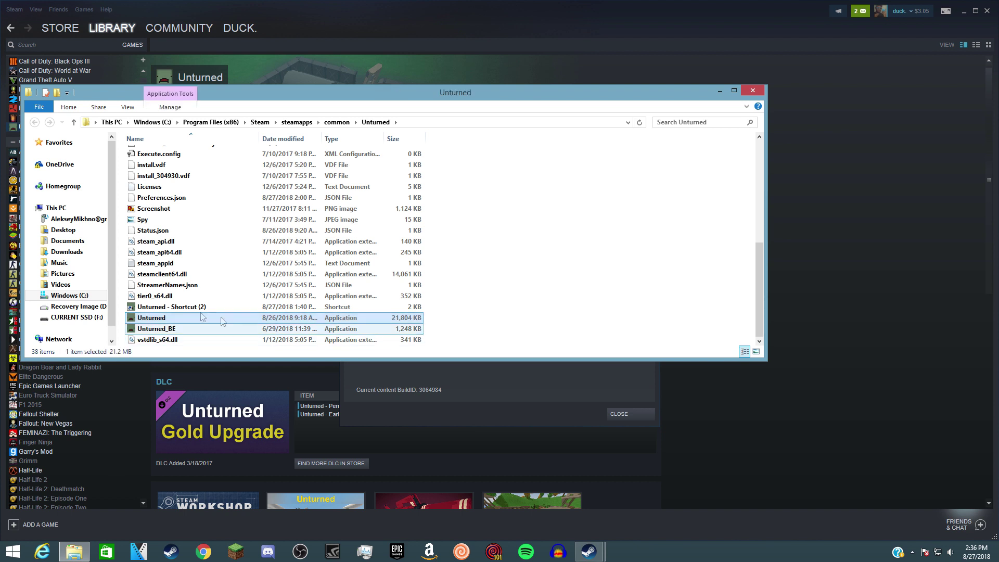
pyautogui.rightClick(183, 319)
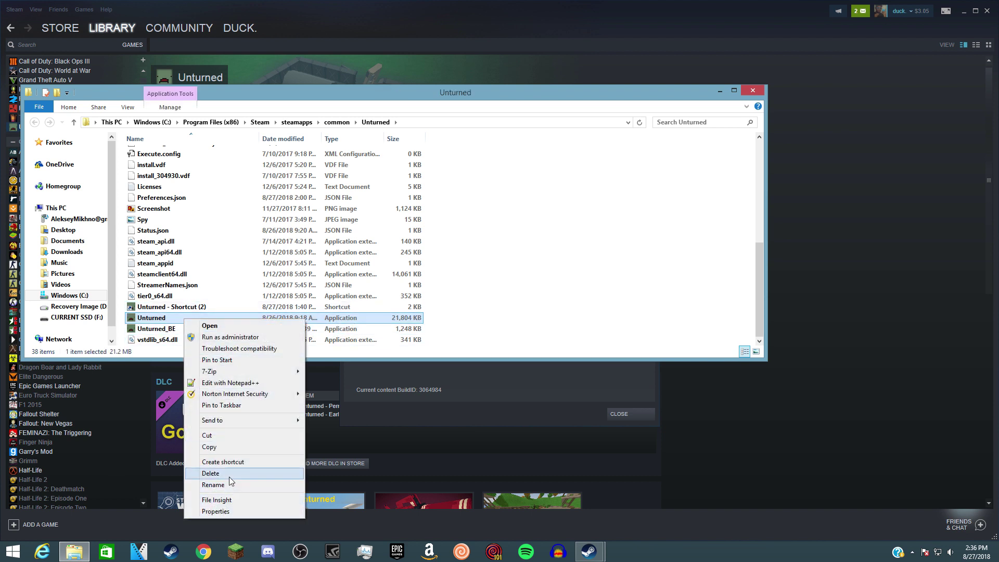
pyautogui.click(235, 463)
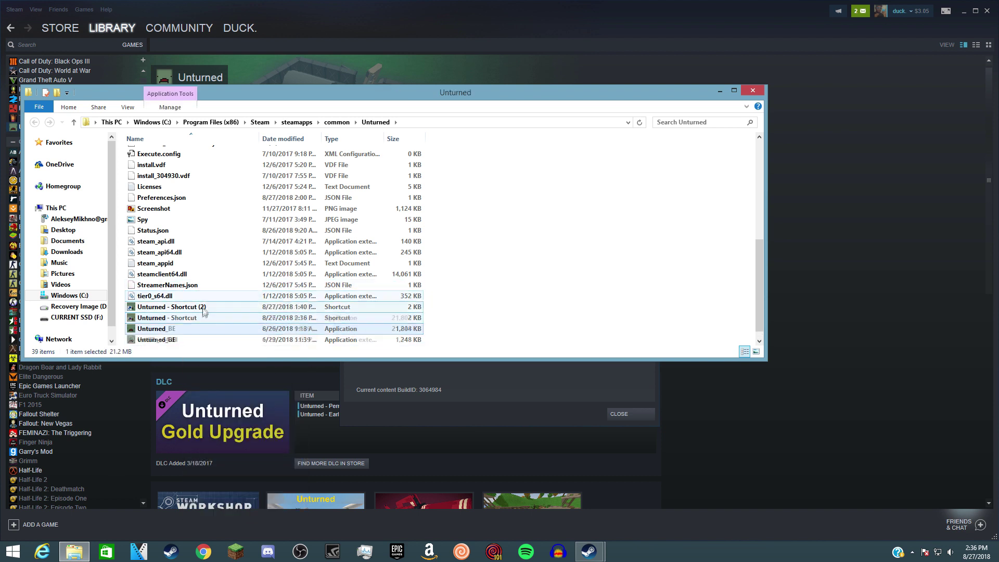
pyautogui.rightClick(207, 319)
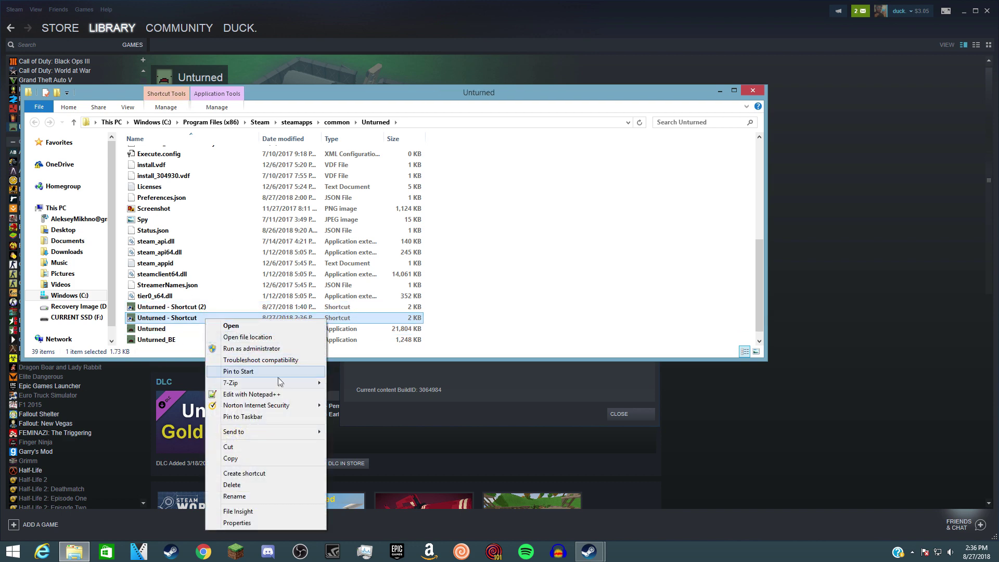
# Append -nographics -batchmode +secureserver/practice to the shortcut's Target and apply it
pyautogui.click(238, 522)
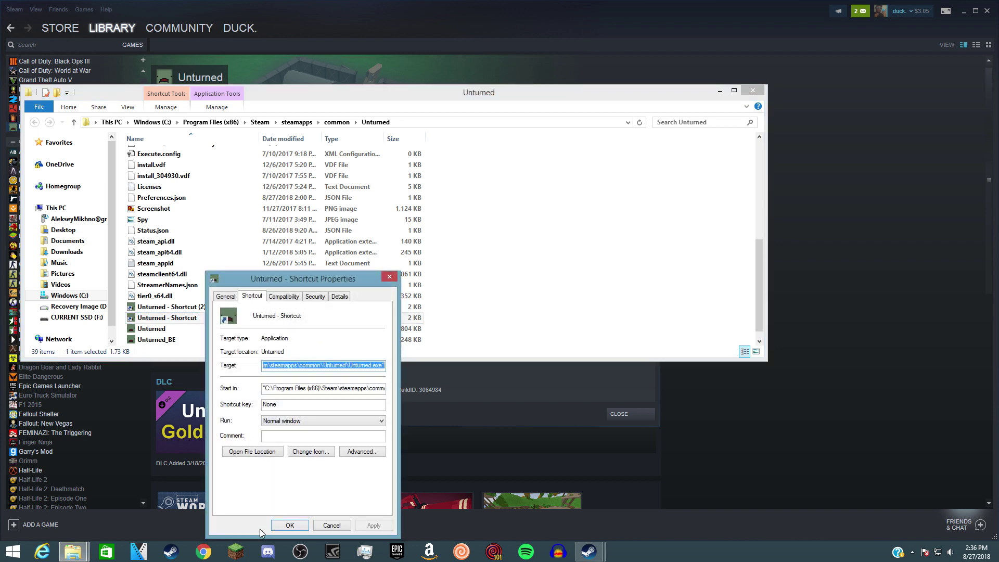
pyautogui.click(384, 365)
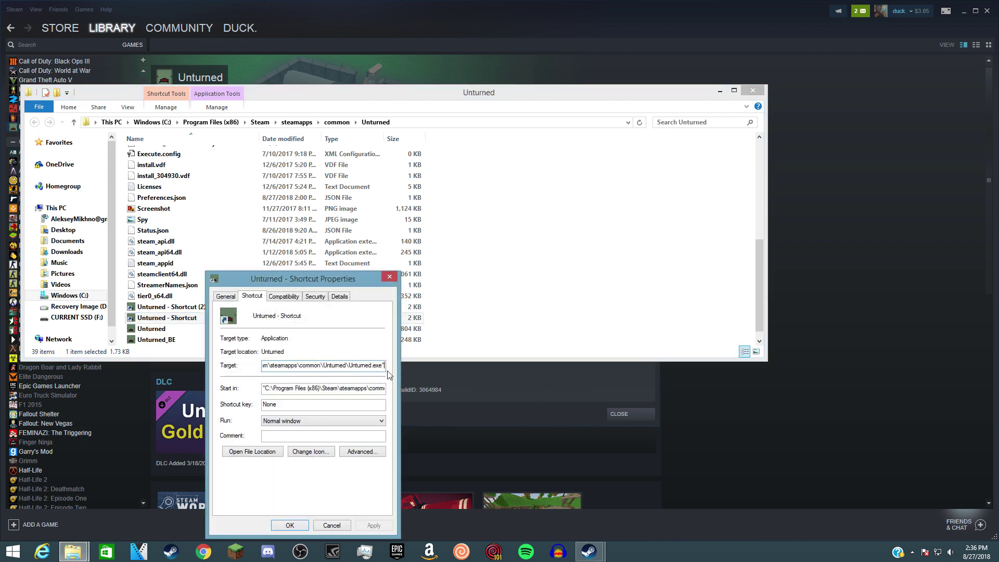
pyautogui.write('nograp')
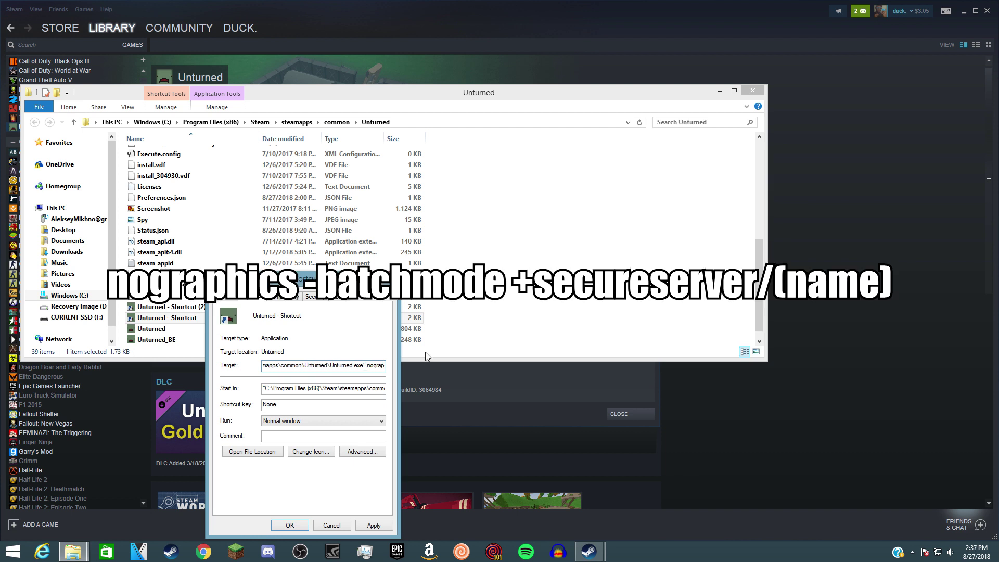
pyautogui.write('hics -batchmod')
pyautogui.write('e +secure')
pyautogui.write('server/')
pyautogui.write('d')
pyautogui.press('BackSpace')
pyautogui.write('practiv')
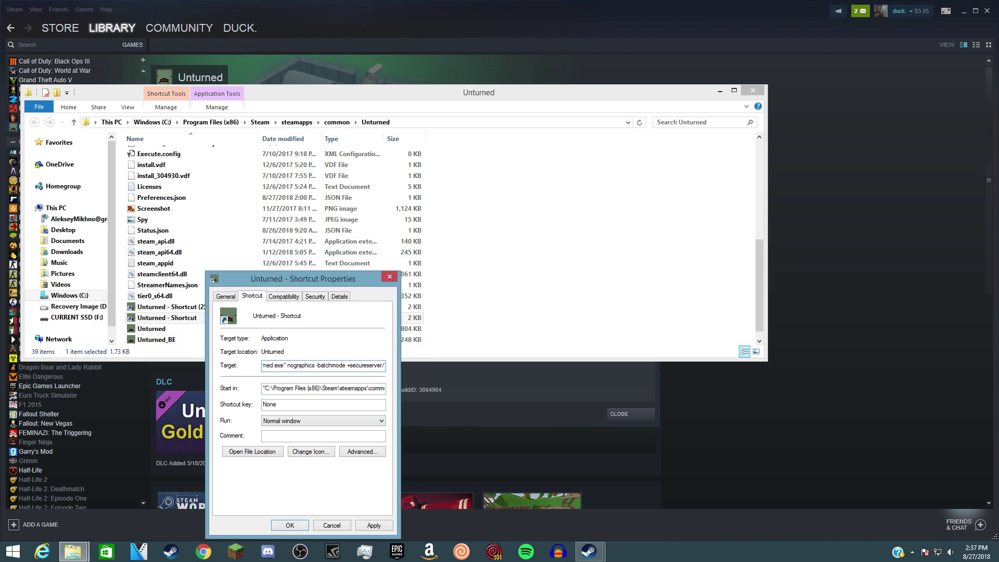
pyautogui.write('e')
pyautogui.click(379, 530)
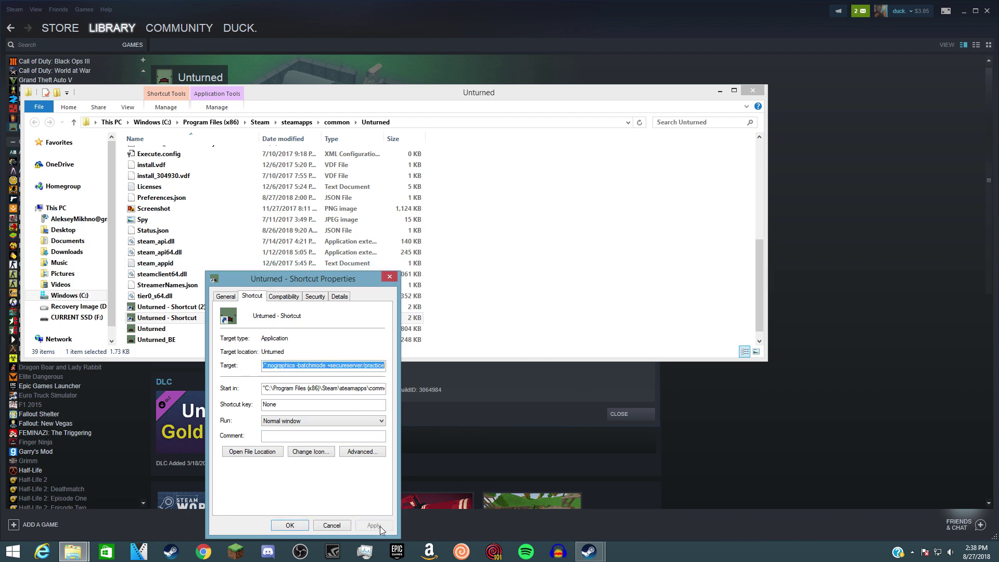
pyautogui.click(289, 525)
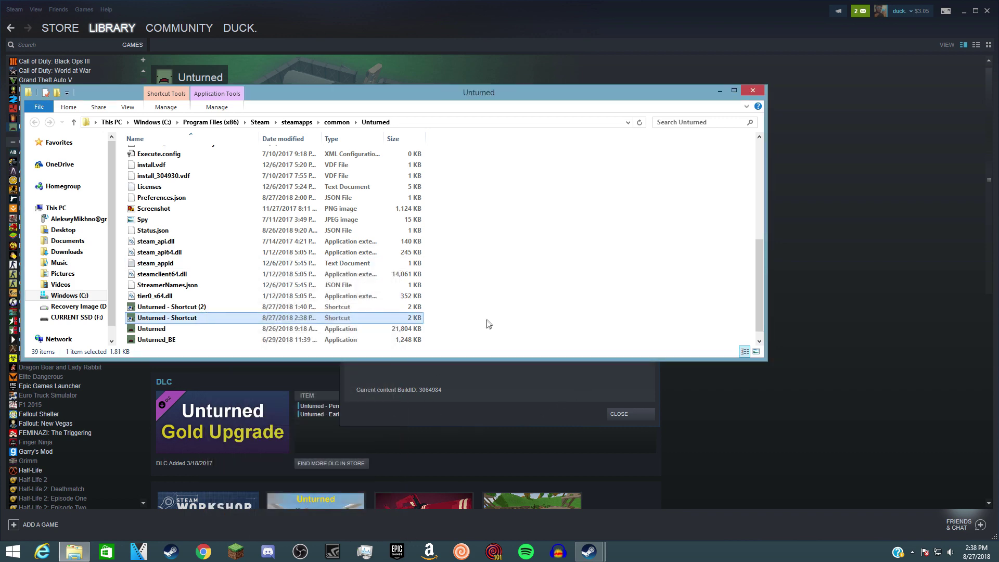
# Run the server from Unturned - Shortcut, let its assets load, then close the console
pyautogui.doubleClick(276, 319)
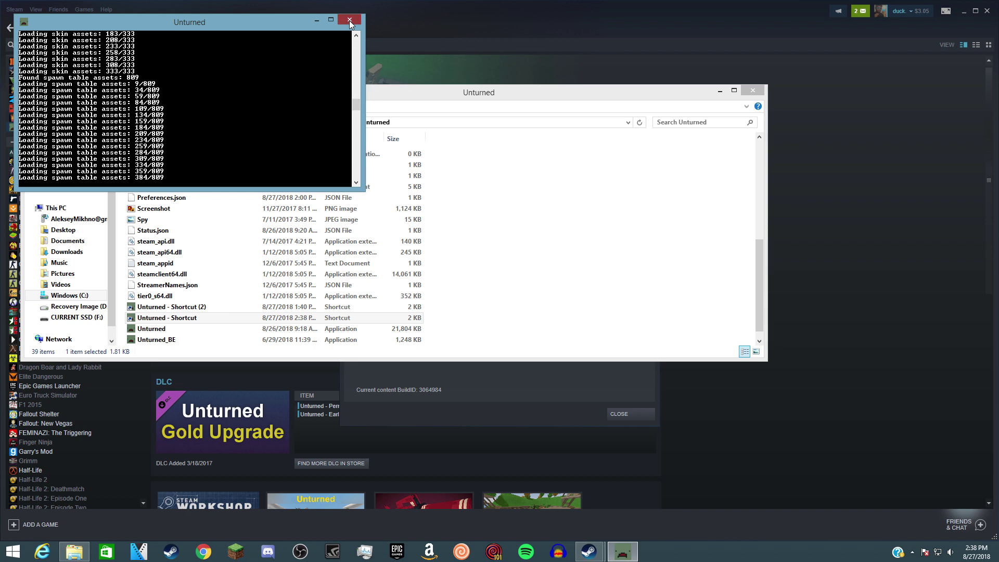
pyautogui.scroll(5, 521, 226)
# Go into Servers\practice\Server and open Commands.dat in Notepad++
pyautogui.click(529, 241)
pyautogui.scroll(-4, 208, 283)
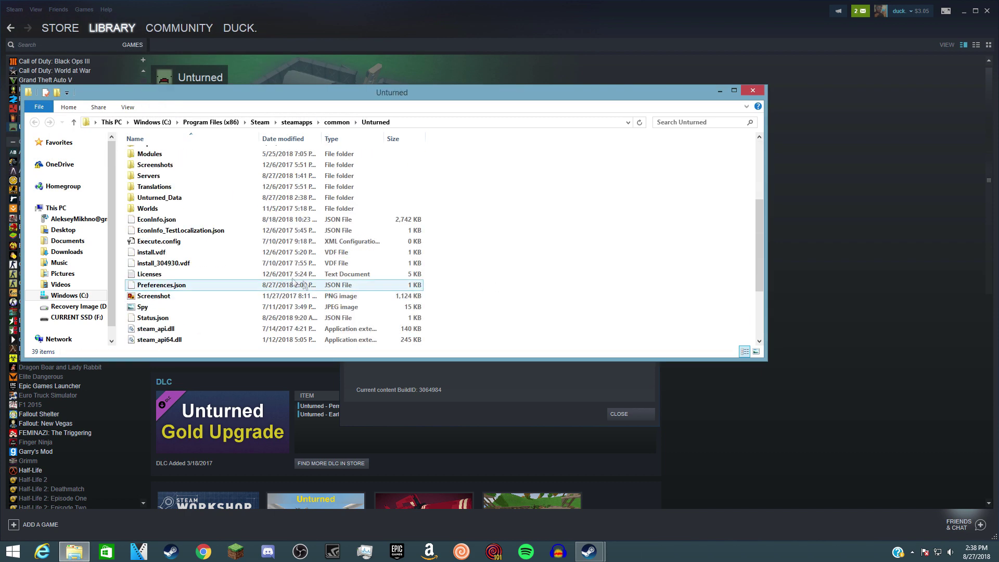
pyautogui.scroll(1, 181, 218)
pyautogui.doubleClick(182, 206)
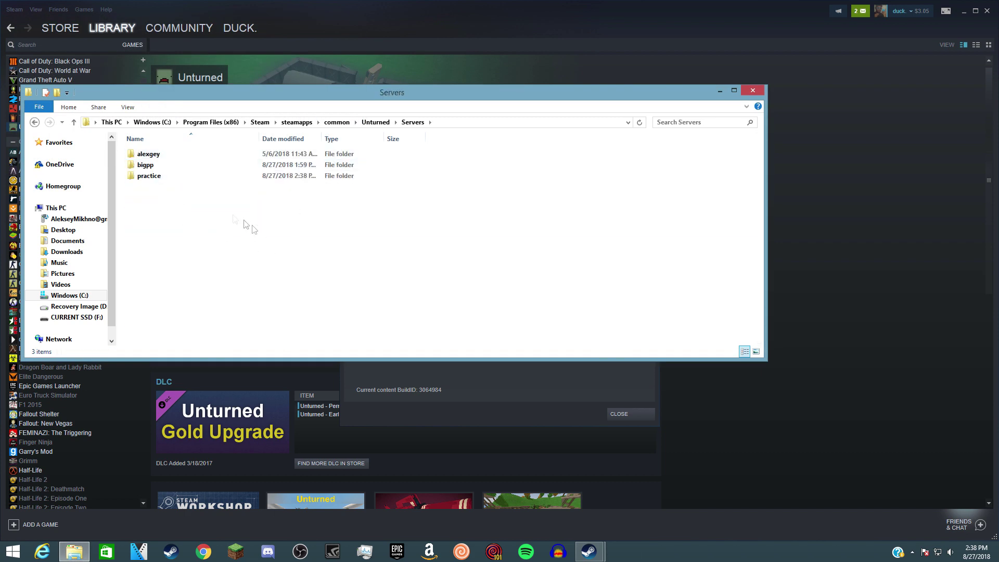
pyautogui.click(164, 178)
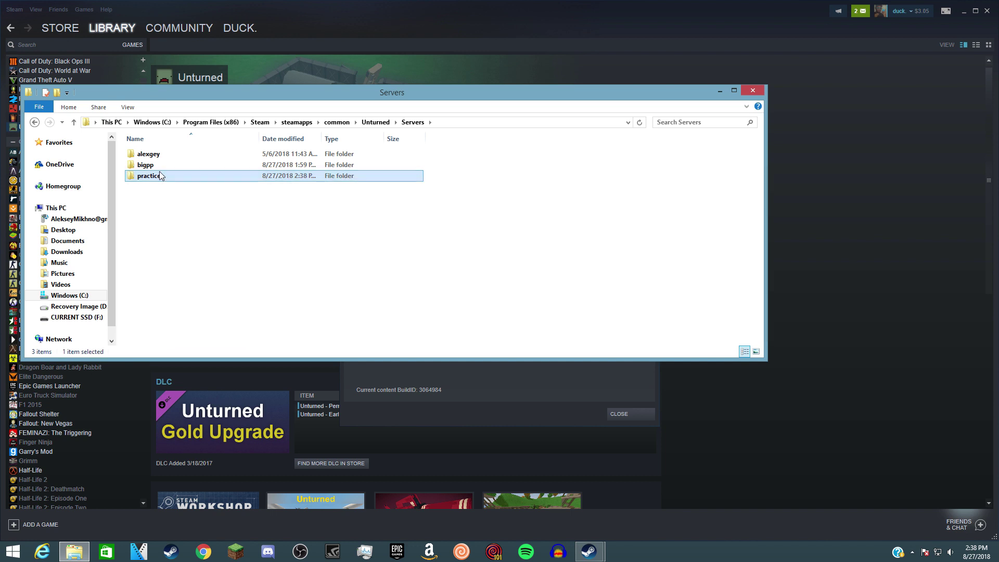
pyautogui.doubleClick(167, 176)
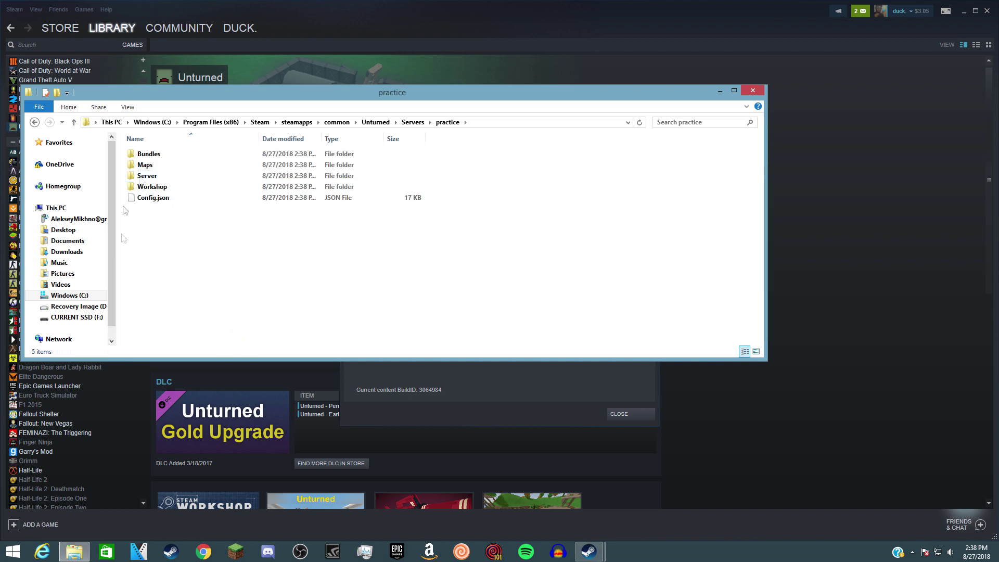
pyautogui.doubleClick(174, 176)
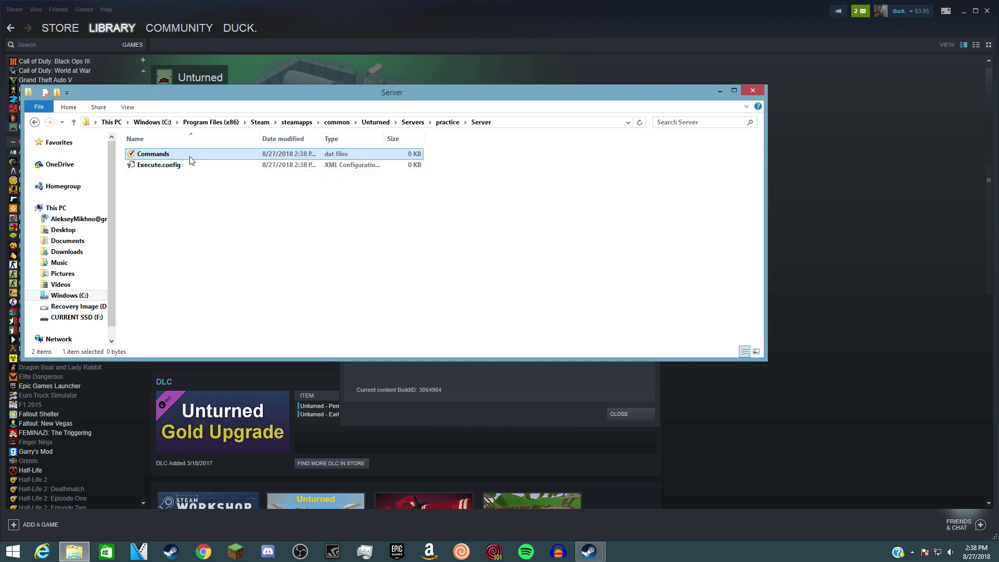
pyautogui.rightClick(190, 156)
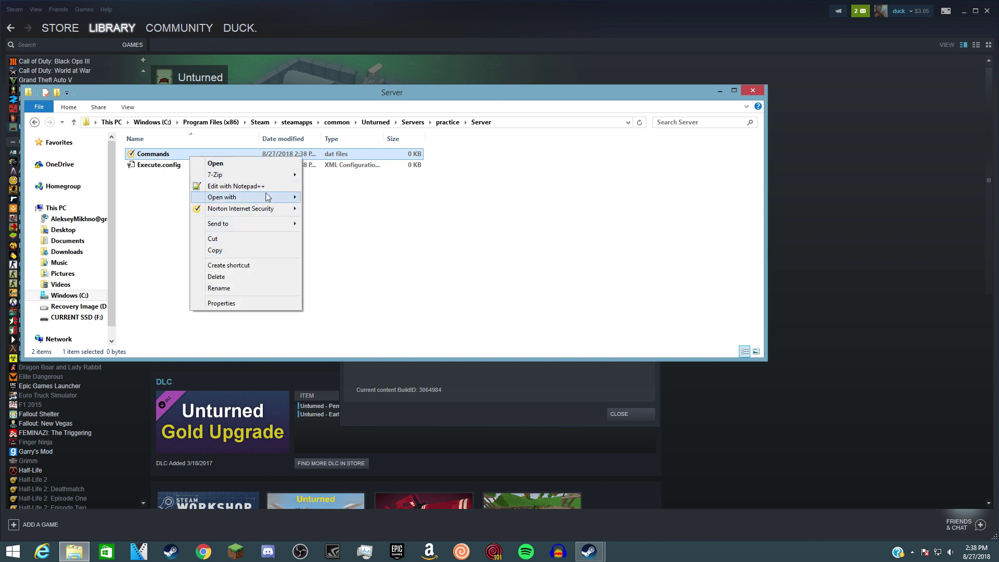
pyautogui.click(217, 190)
pyautogui.write('Name practice')
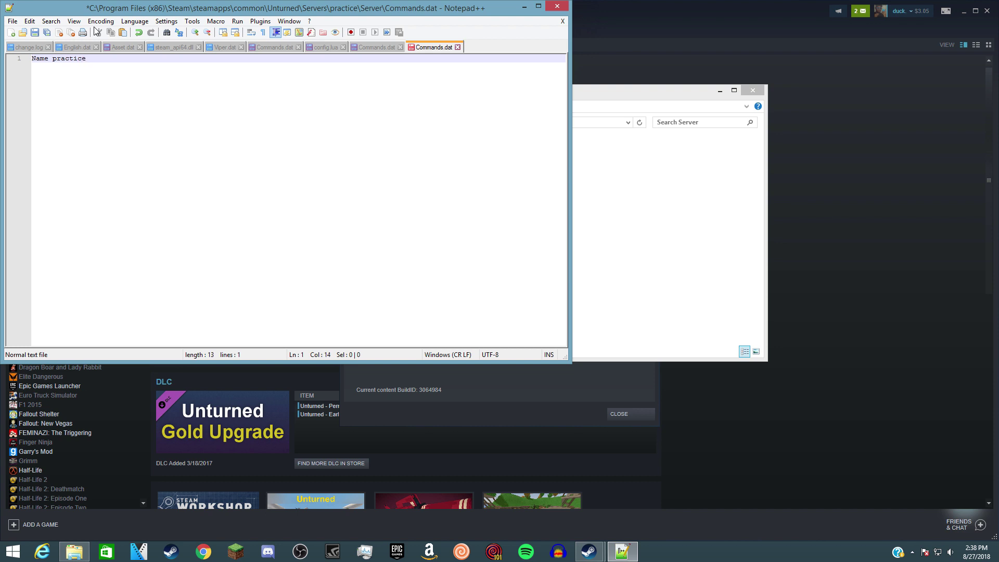
# Add Map PEI, Maxplayers 8, Pvp and Welcome lines below Name practice in Commands.dat
pyautogui.press('Return')
pyautogui.write('Map PEI')
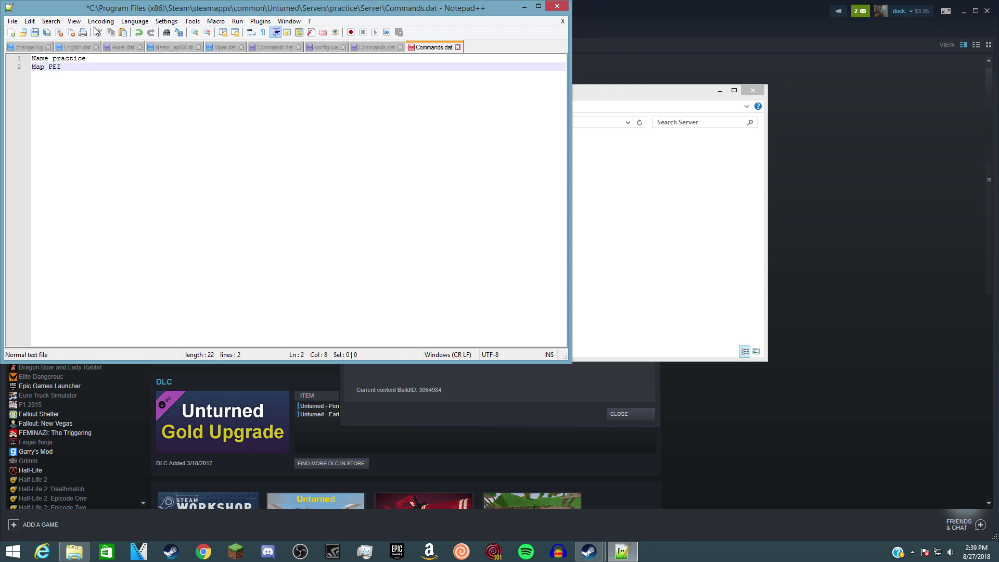
pyautogui.press('Return')
pyautogui.write('Maxplayers 8')
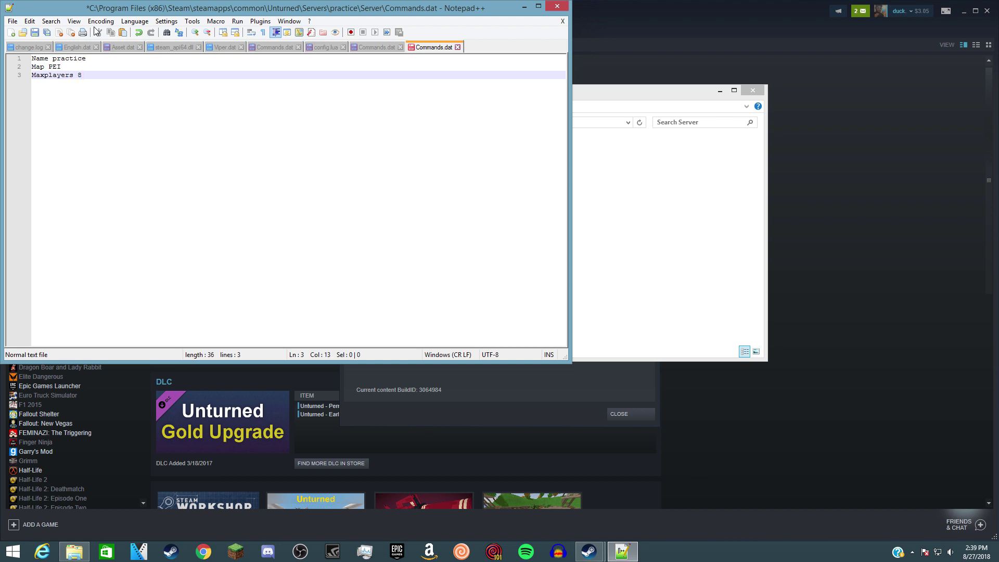
pyautogui.press('Return')
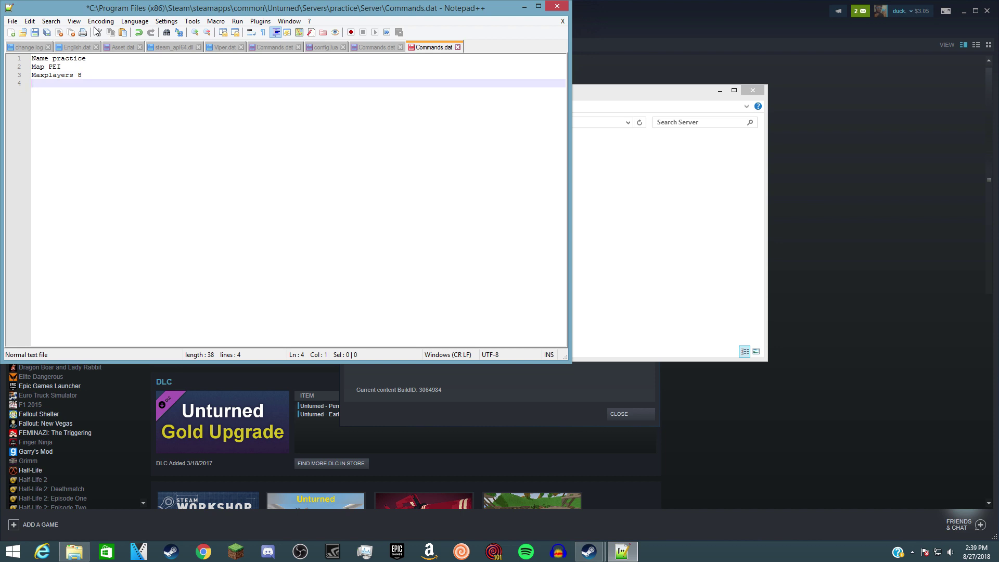
pyautogui.write('PV')
pyautogui.press('Return')
pyautogui.write('Welcome welcome')
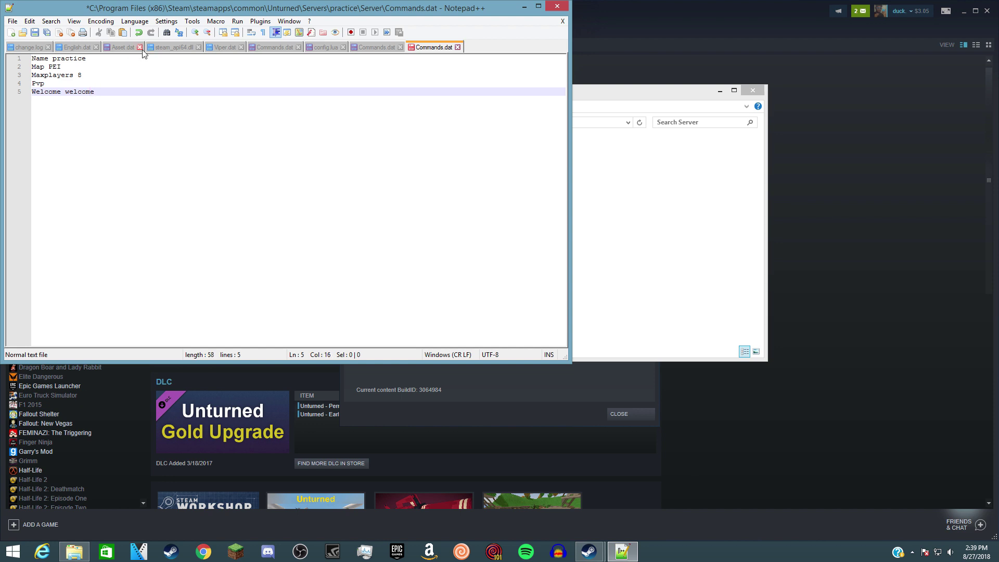
pyautogui.write('tutorial')
# Close Commands.dat and go back up to the Unturned game folder
pyautogui.click(560, 10)
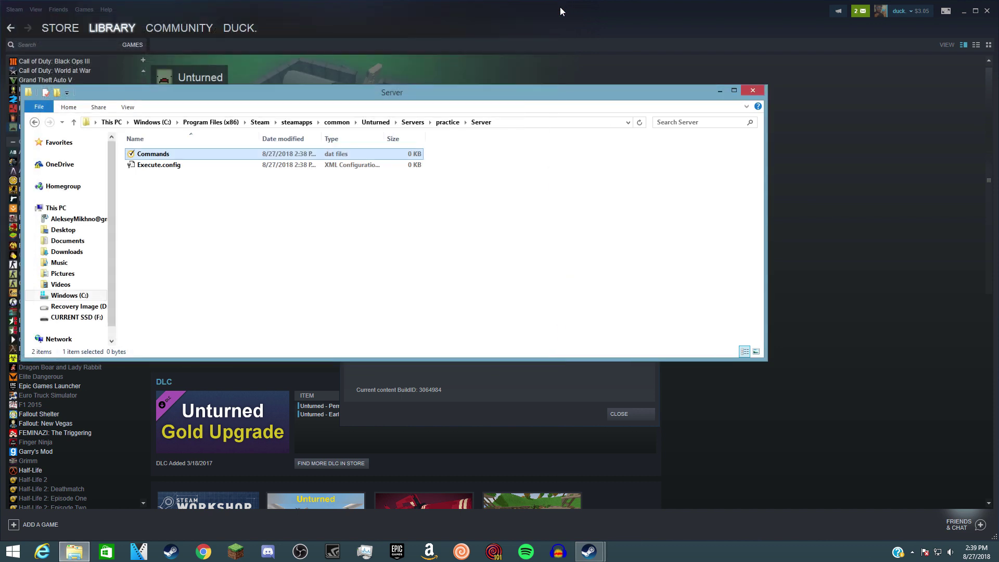
pyautogui.click(512, 147)
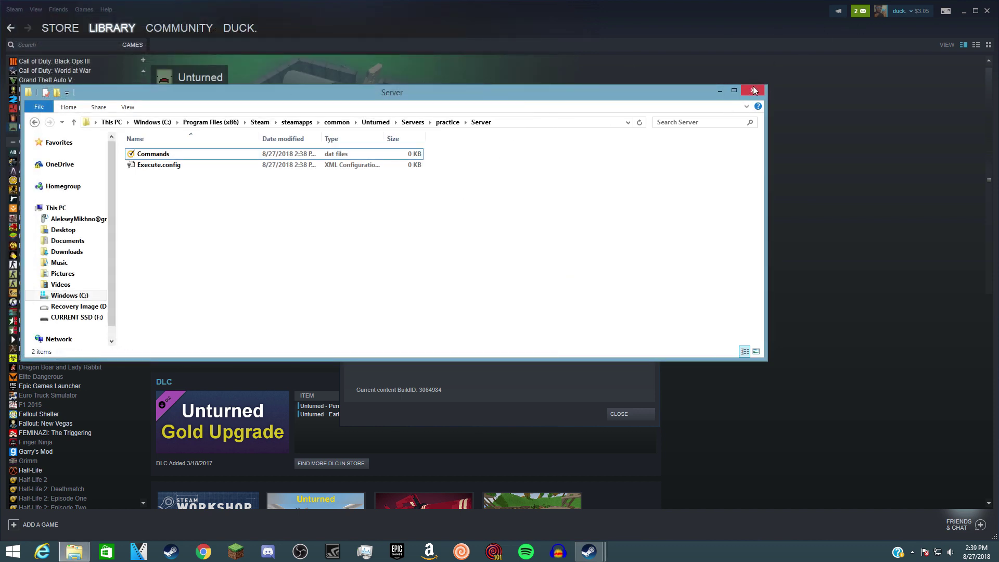
pyautogui.click(31, 122)
pyautogui.click(30, 123)
pyautogui.click(30, 123)
# Relaunch the practice server from Unturned - Shortcut, then return to Steam
pyautogui.scroll(-7, 241, 249)
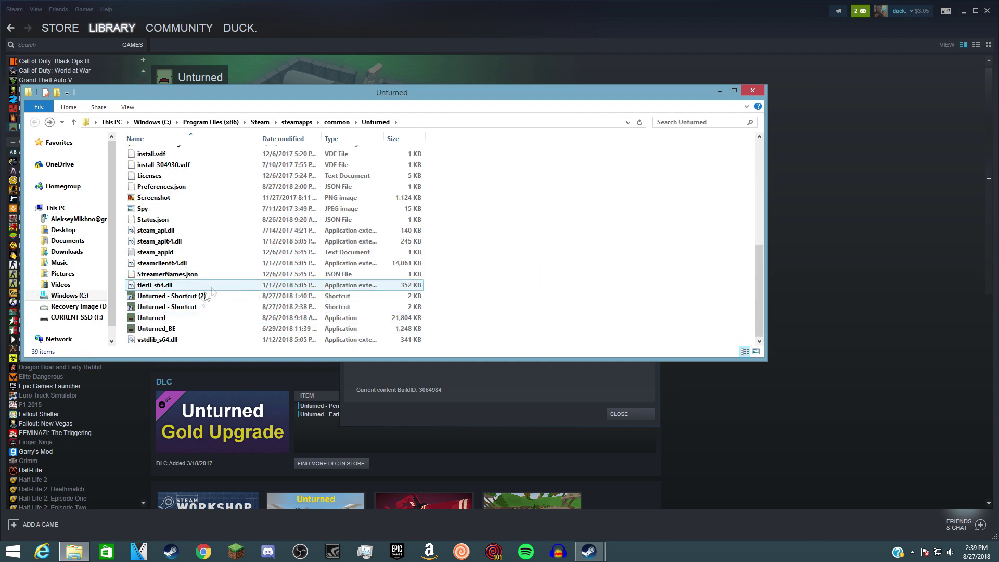
pyautogui.doubleClick(219, 307)
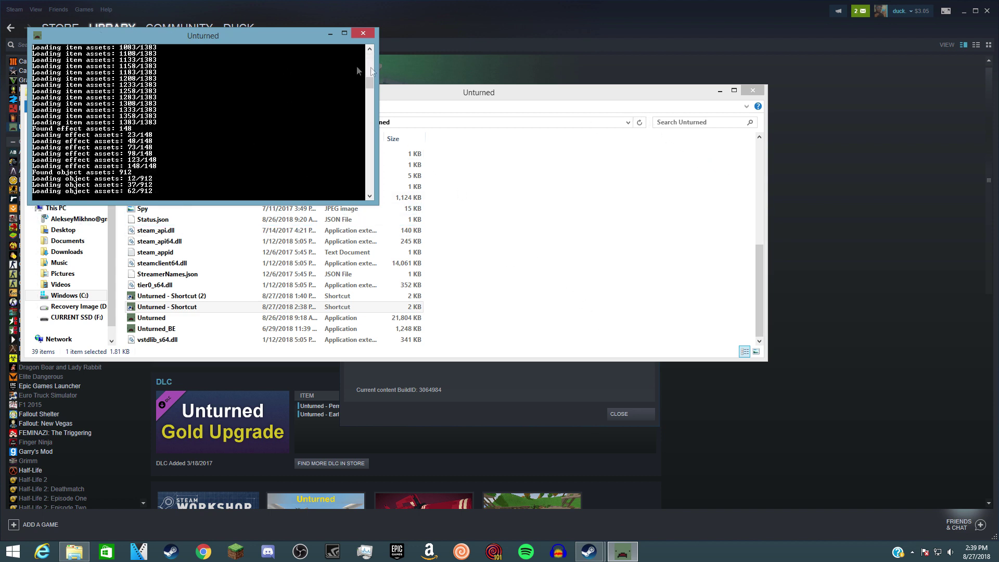
pyautogui.click(676, 146)
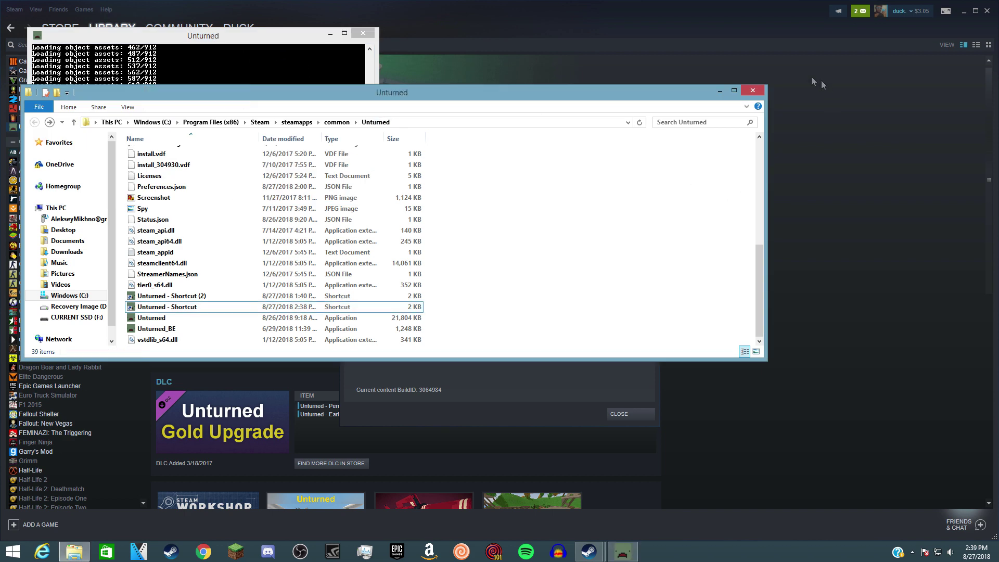
pyautogui.click(613, 47)
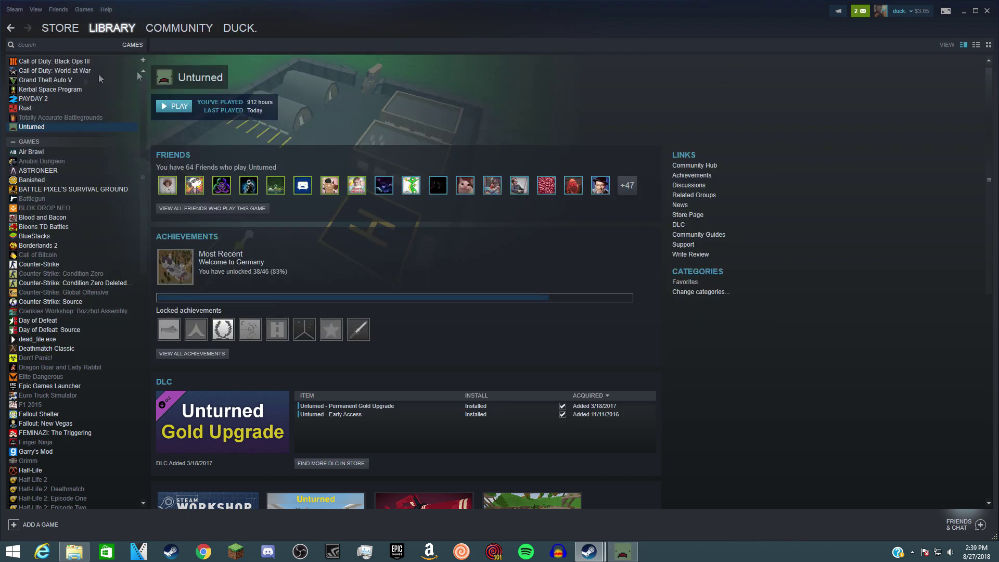
# Launch Unturned from its Steam library page and bring up the game's Play options
pyautogui.click(174, 106)
pyautogui.click(515, 309)
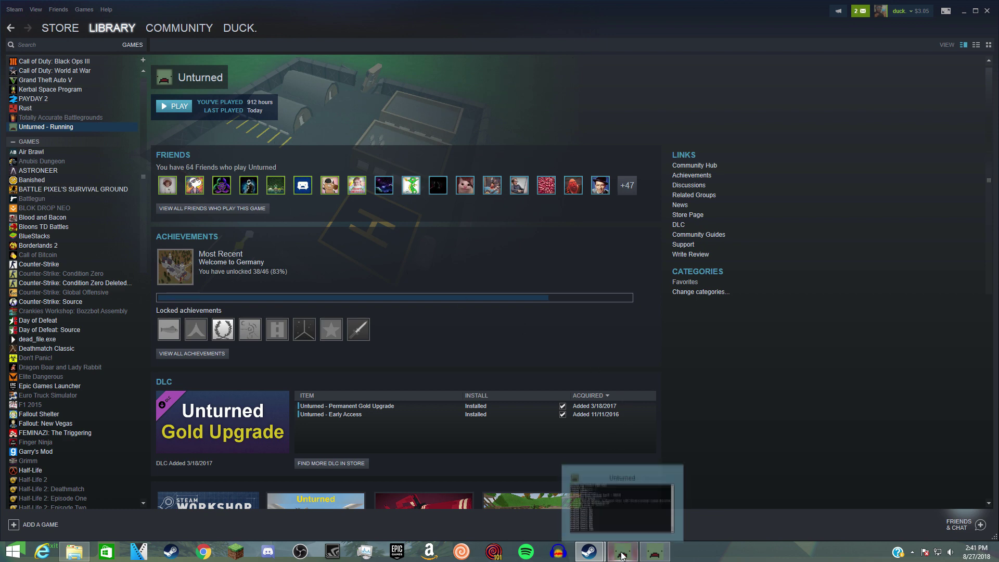
pyautogui.moveTo(671, 499)
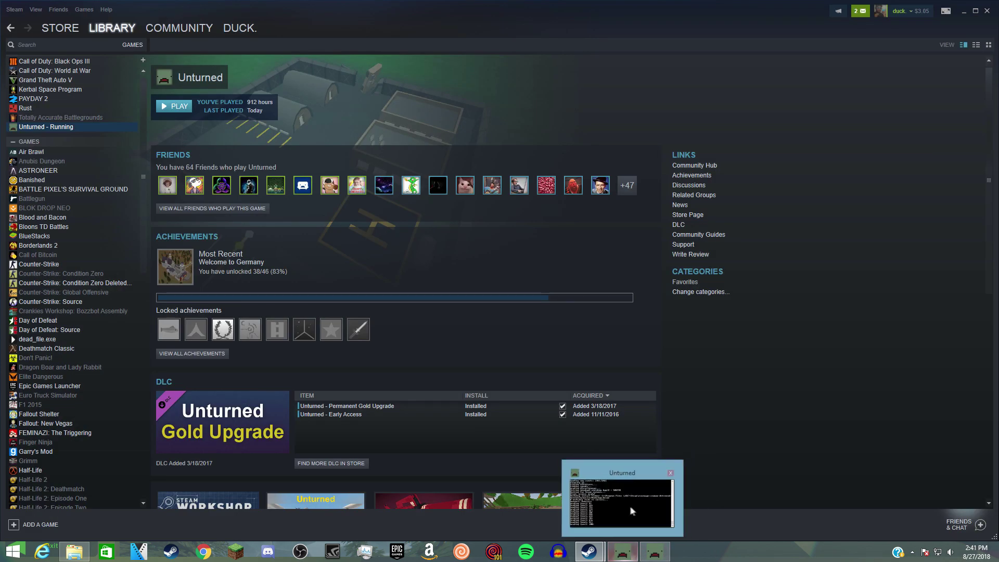
pyautogui.moveTo(631, 506)
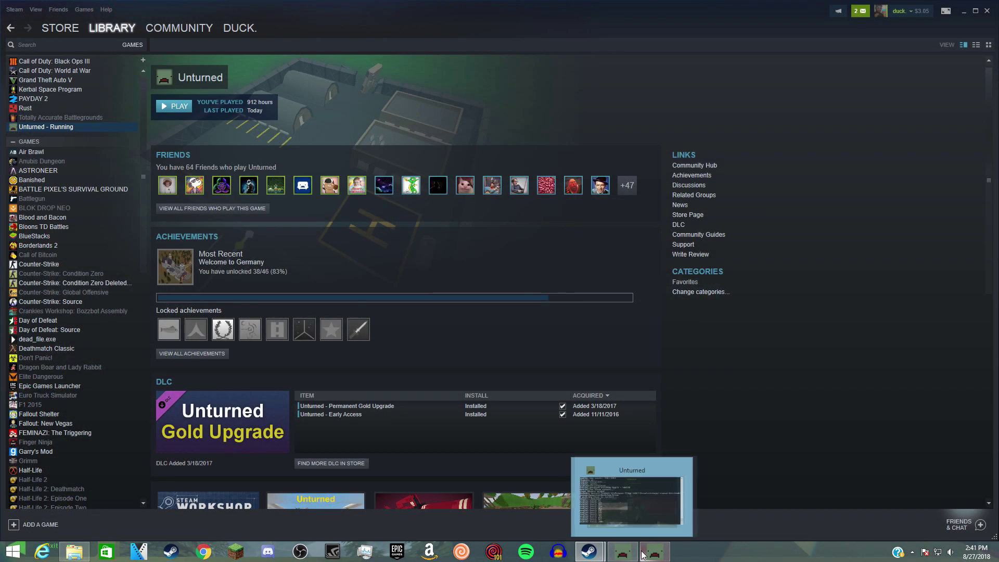
pyautogui.click(651, 555)
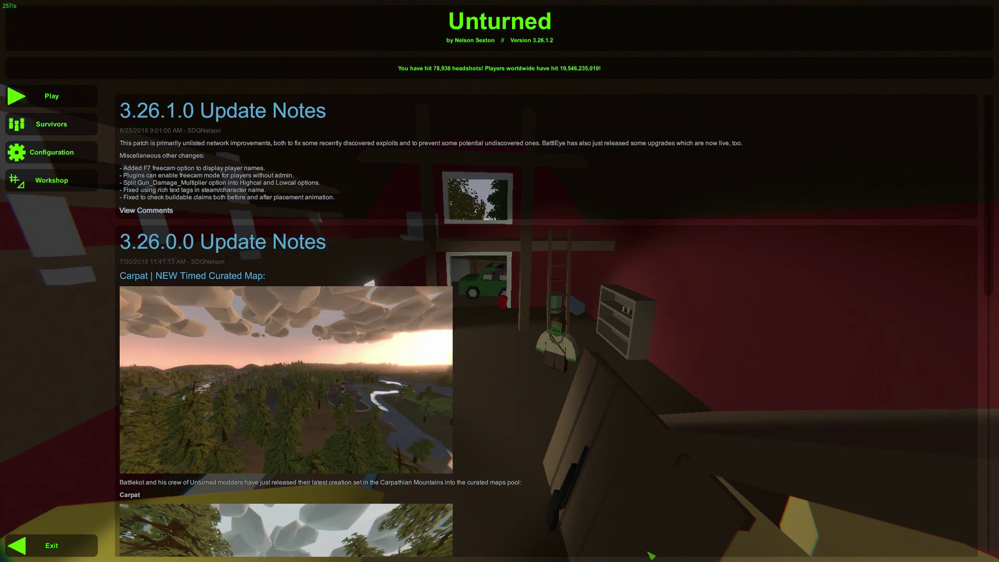
pyautogui.click(31, 97)
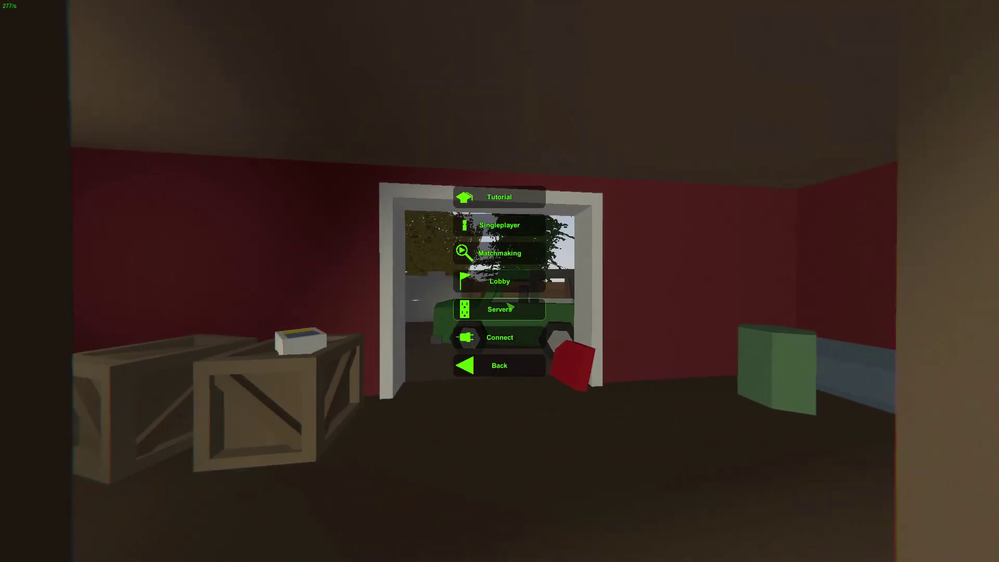
# Open the server browser and join the Unturned PEI server
pyautogui.click(512, 304)
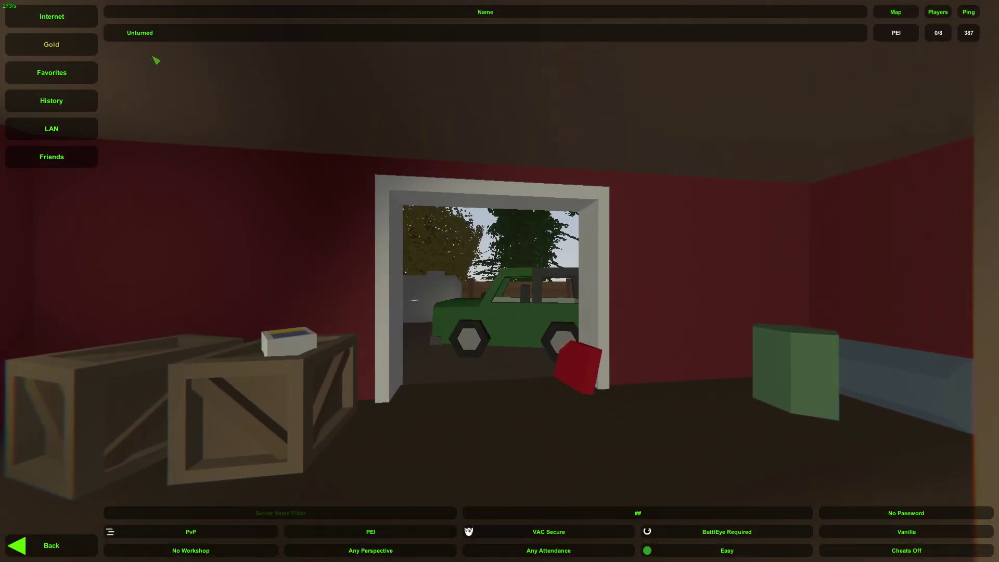
pyautogui.click(188, 32)
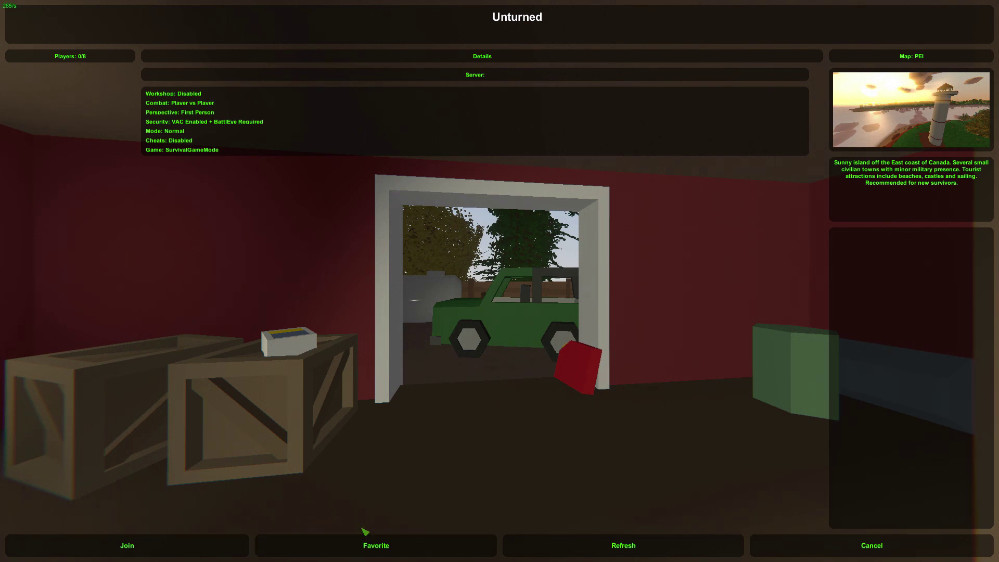
pyautogui.click(197, 547)
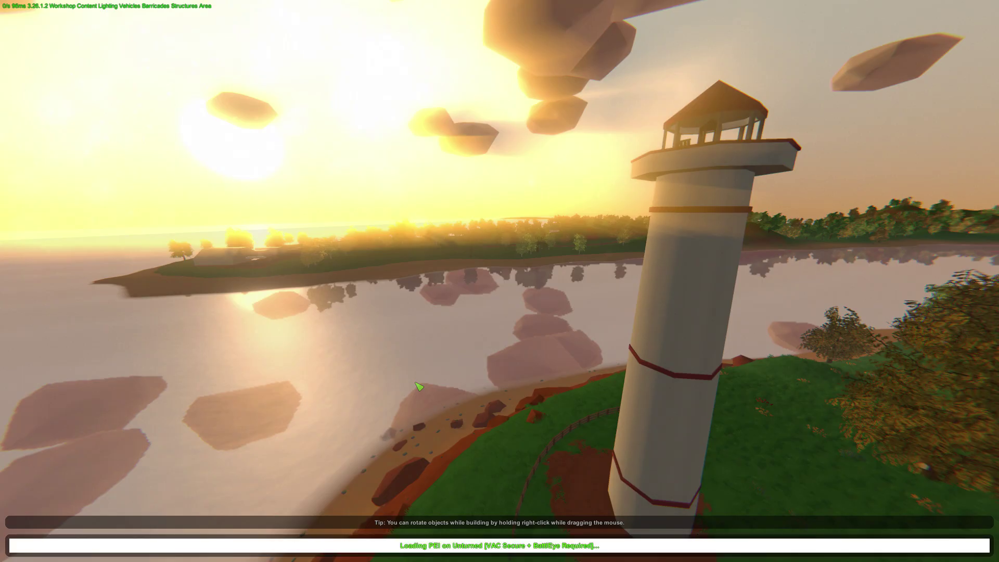
# After spawning, check the server console by typing admin there, then resume play
pyautogui.press('g')
pyautogui.press('g')
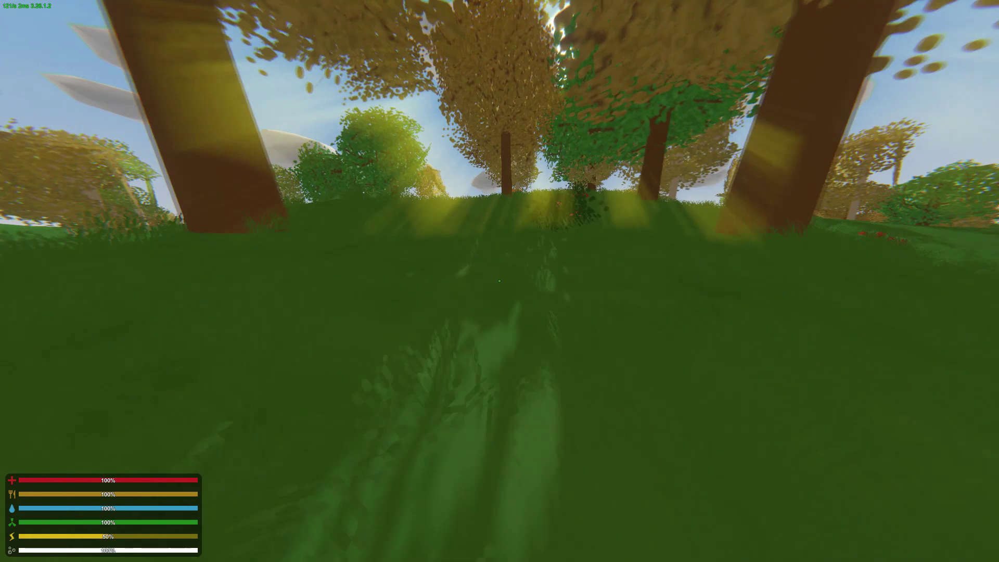
pyautogui.hotkey('alt', 'Tab')
pyautogui.hotkey('alt', 'Tab')
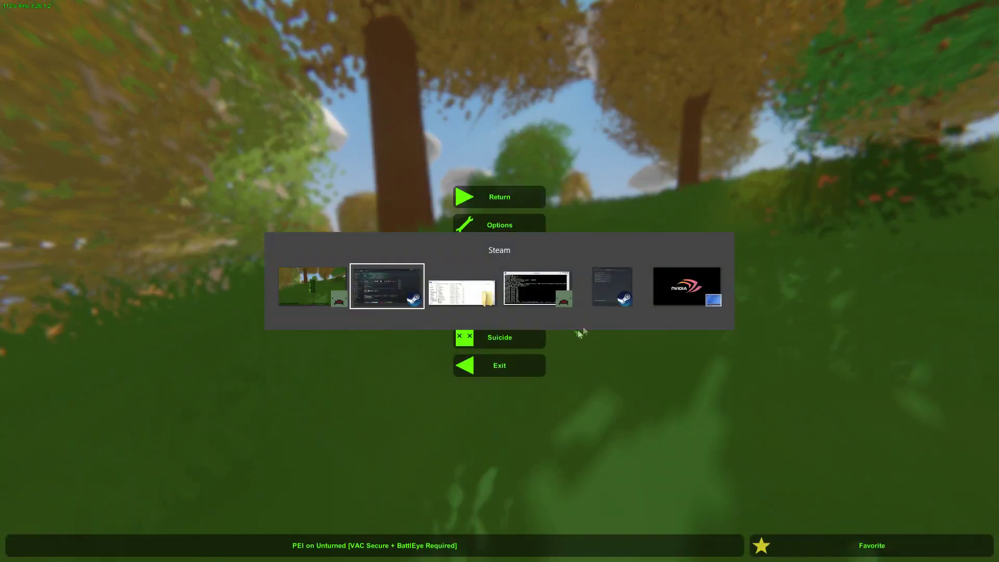
pyautogui.click(535, 286)
pyautogui.write('admin')
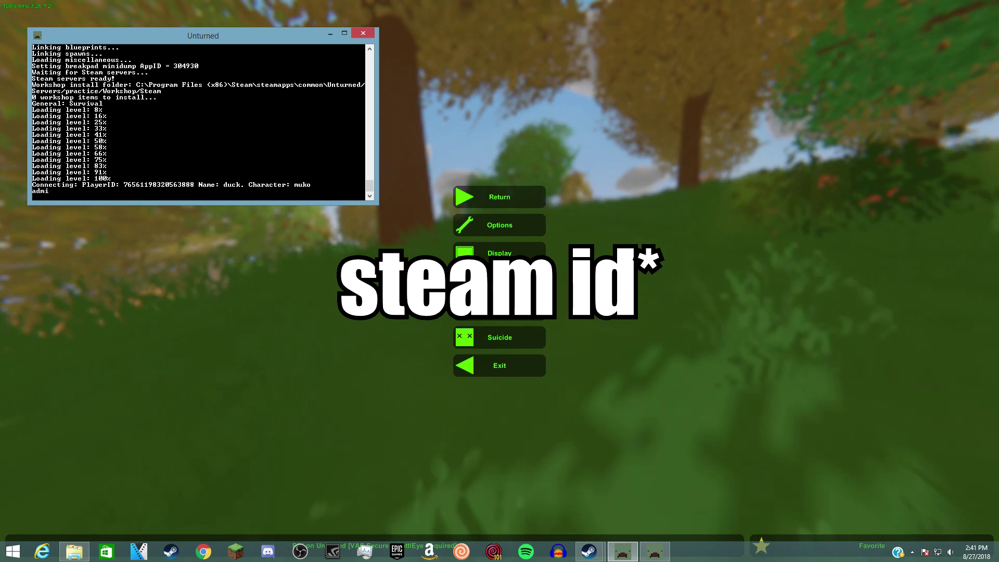
pyautogui.press('BackSpace')
pyautogui.press('BackSpace')
pyautogui.press('BackSpace')
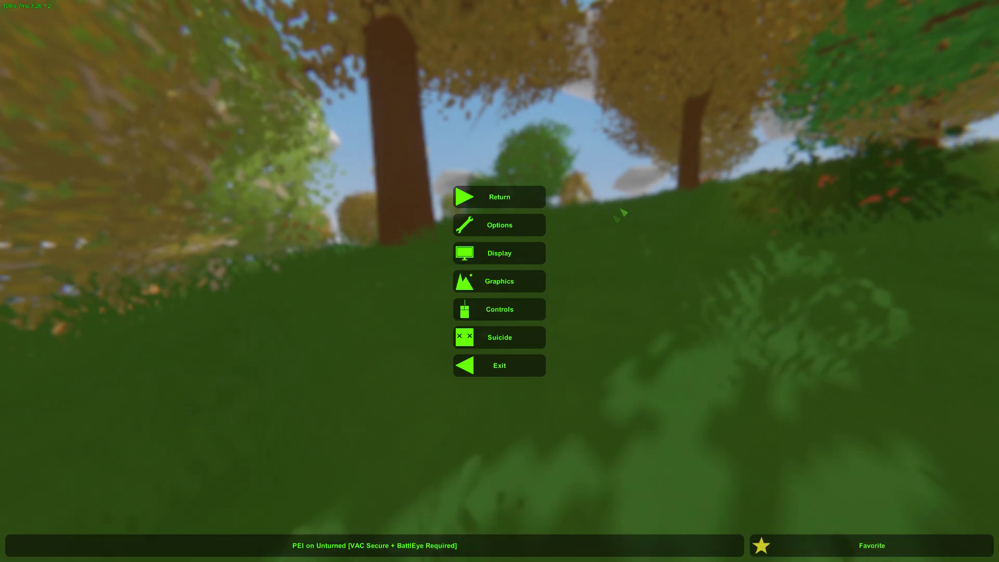
pyautogui.press('Escape')
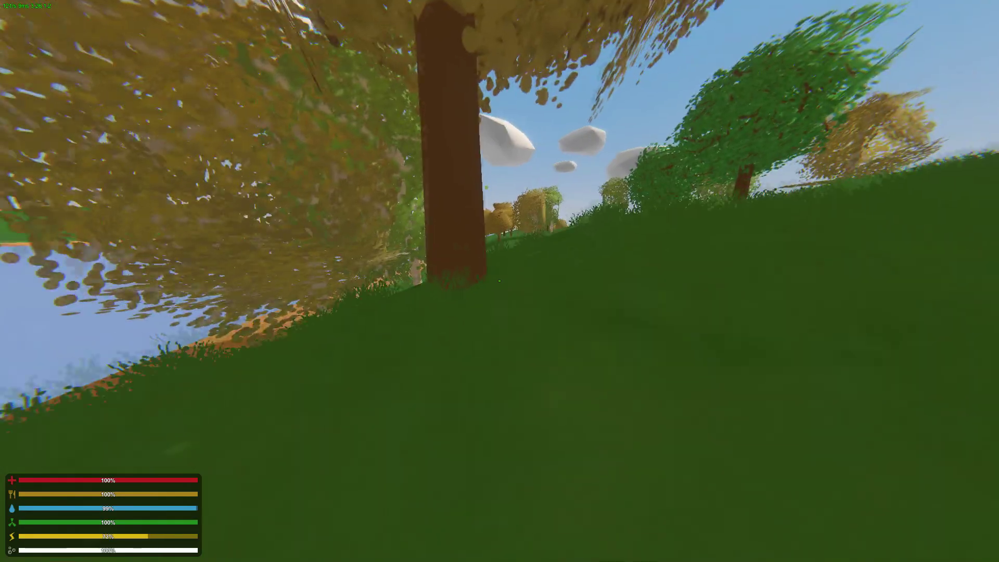
# Check the map, then sprint across the PEI hillside to a spot overlooking the lakeshore
pyautogui.press('m')
pyautogui.press('m')
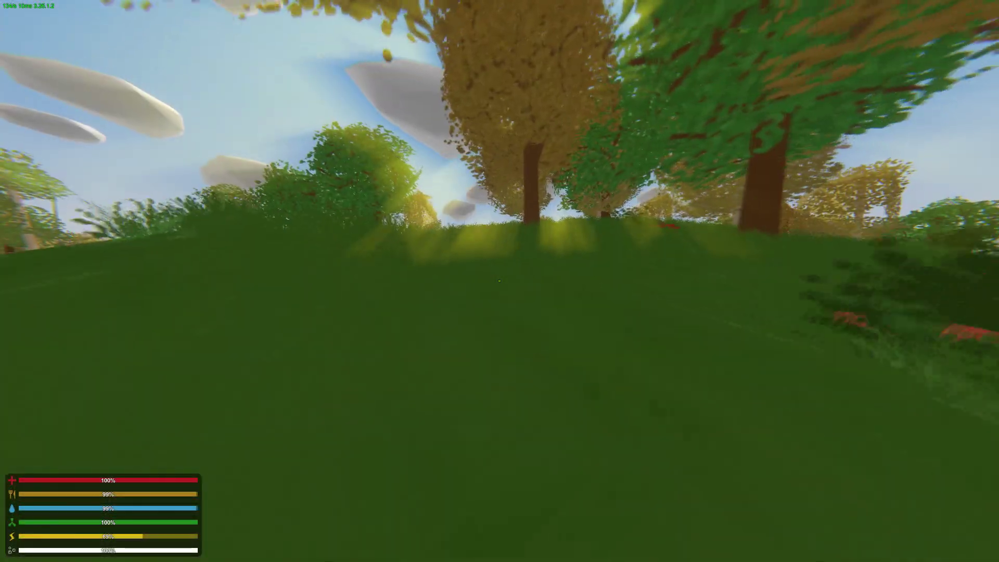
pyautogui.hotkey('shift', 'w')
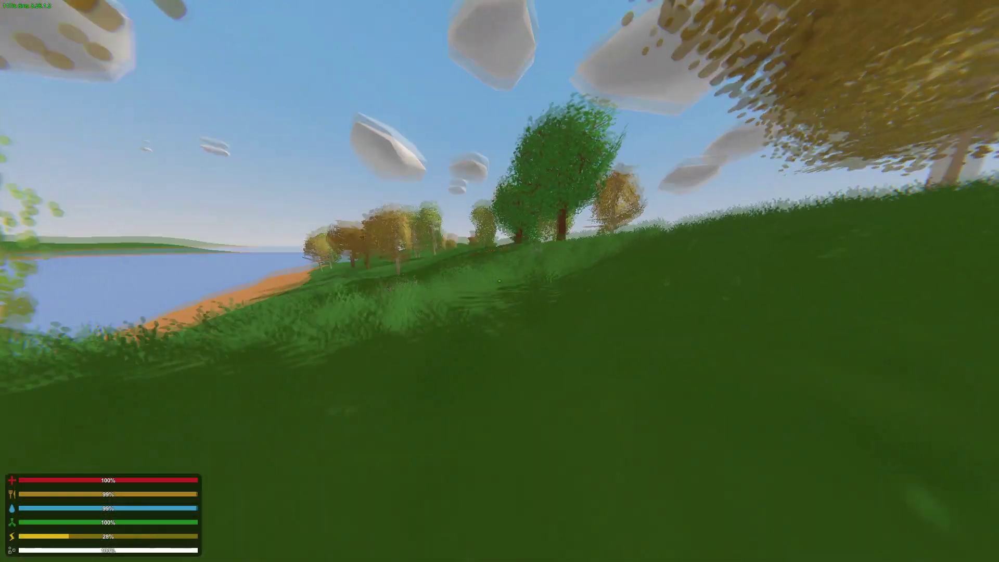
pyautogui.hotkey('shift', 'w')
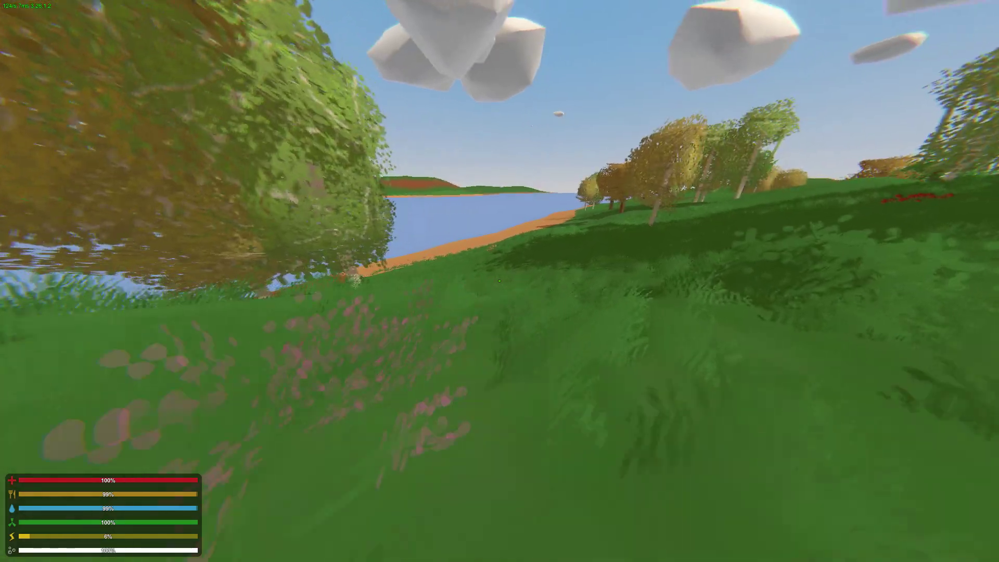
pyautogui.press('w')
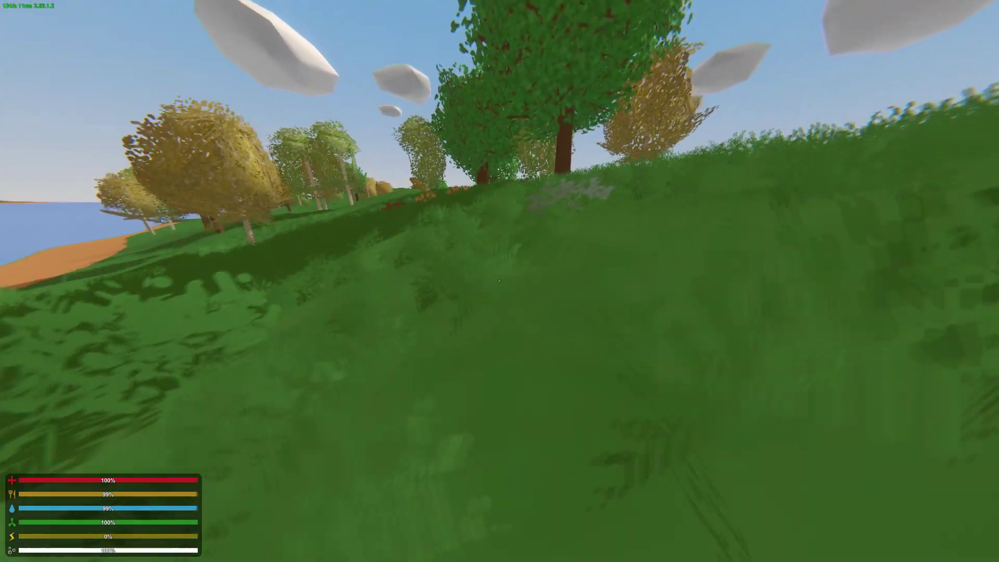
pyautogui.press('1')
pyautogui.press('w')
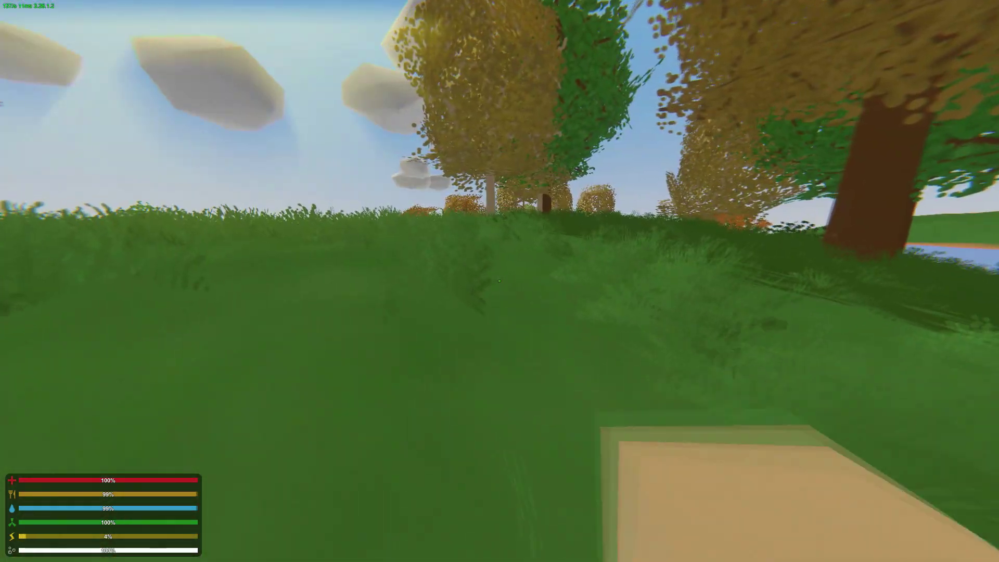
pyautogui.hotkey('shift', 'w')
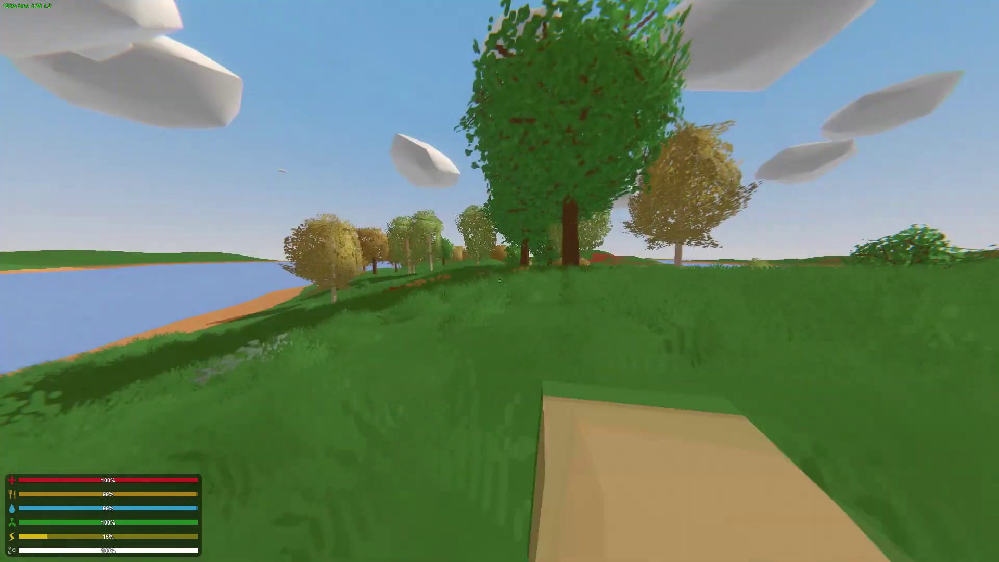